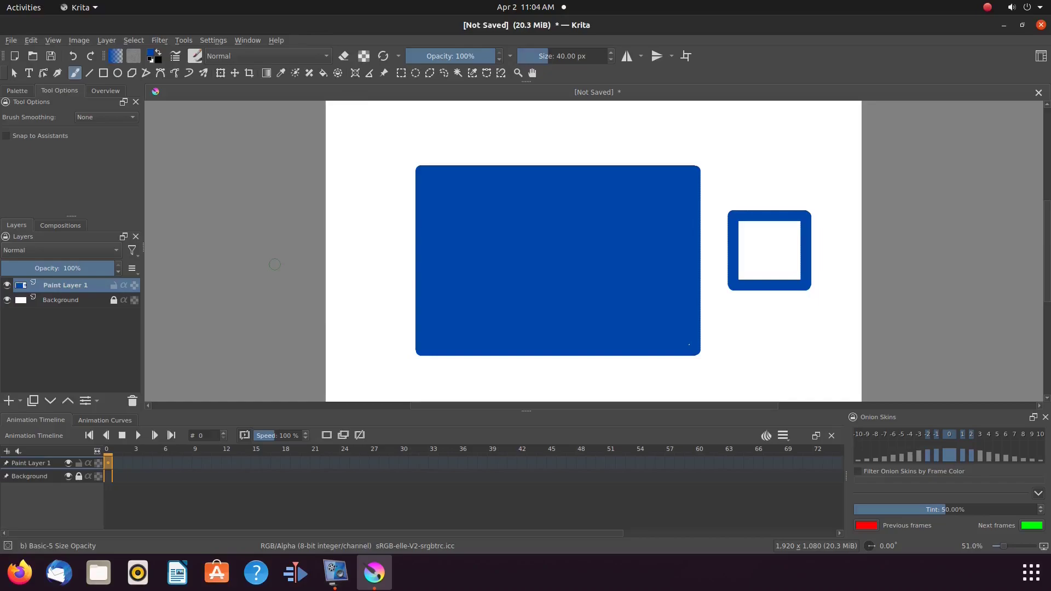
# Check Krita's version information from the Help menu, then dismiss it.
pyautogui.click(278, 42)
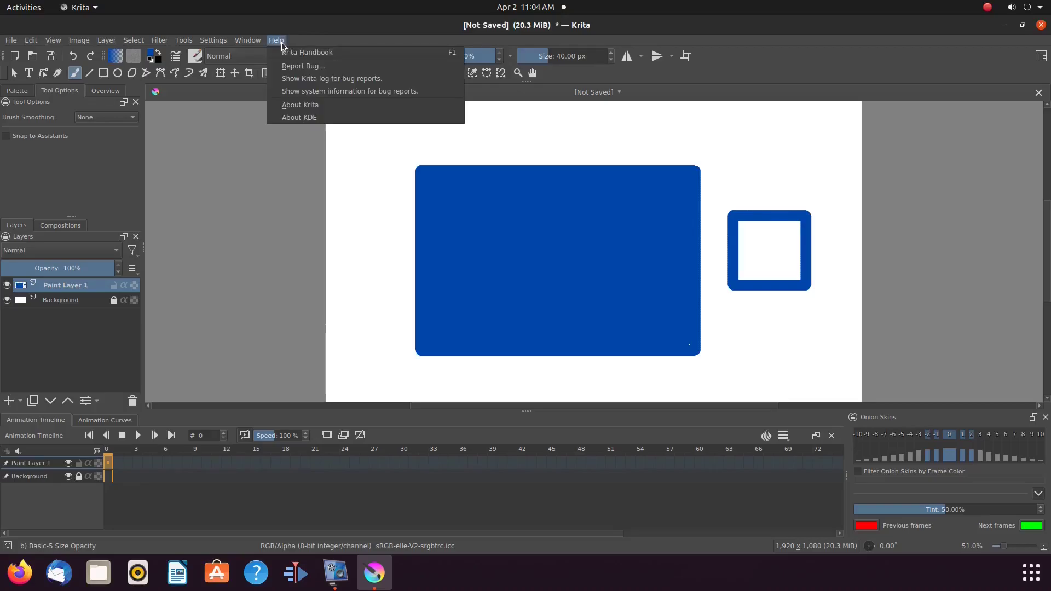
pyautogui.click(301, 107)
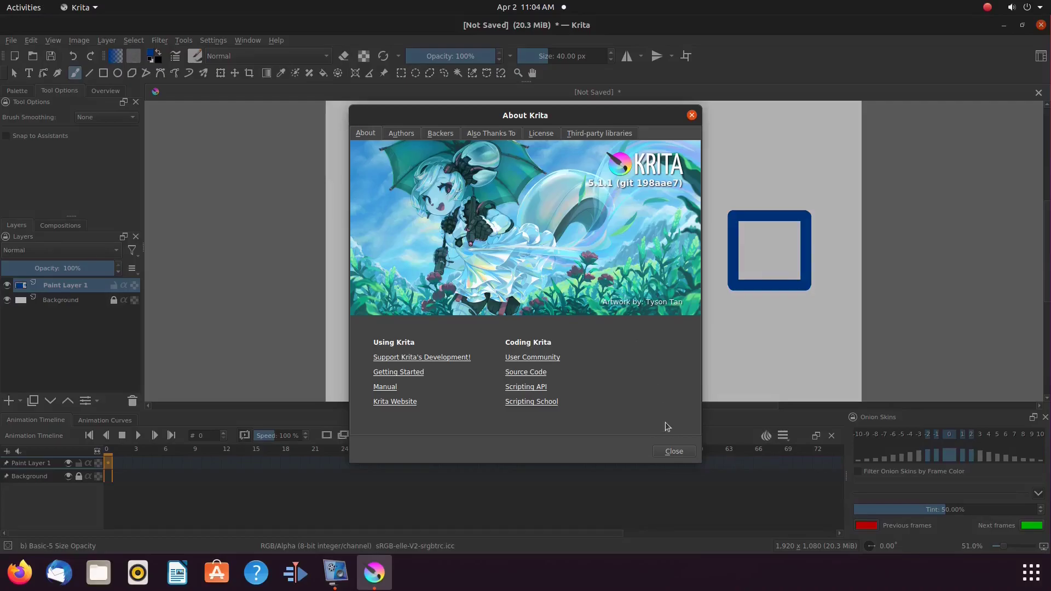
pyautogui.click(673, 451)
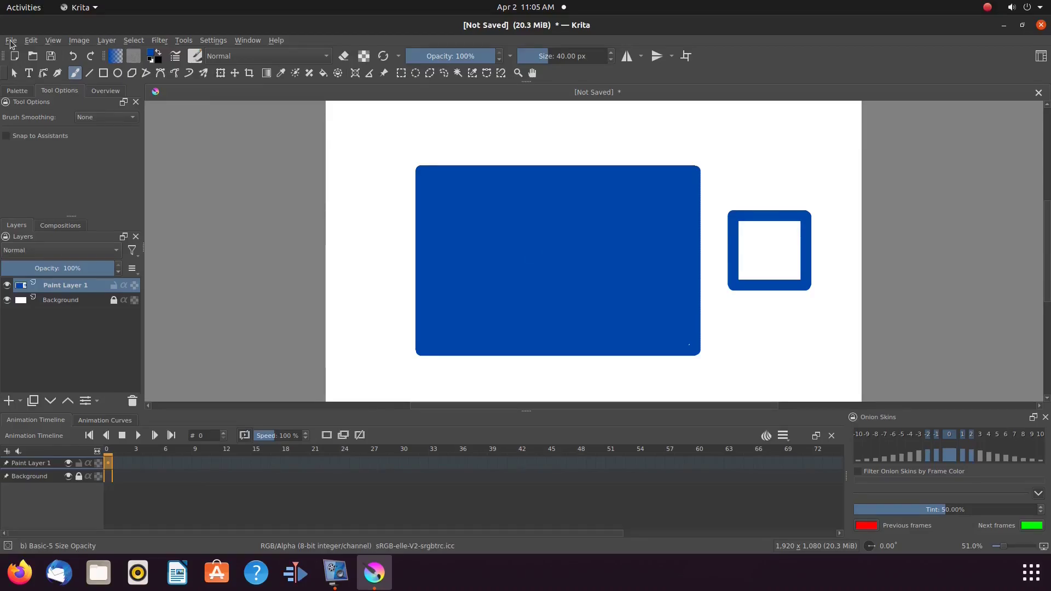
# Start a standard PNG export under an edited file name, then abandon it.
pyautogui.click(11, 40)
pyautogui.click(37, 143)
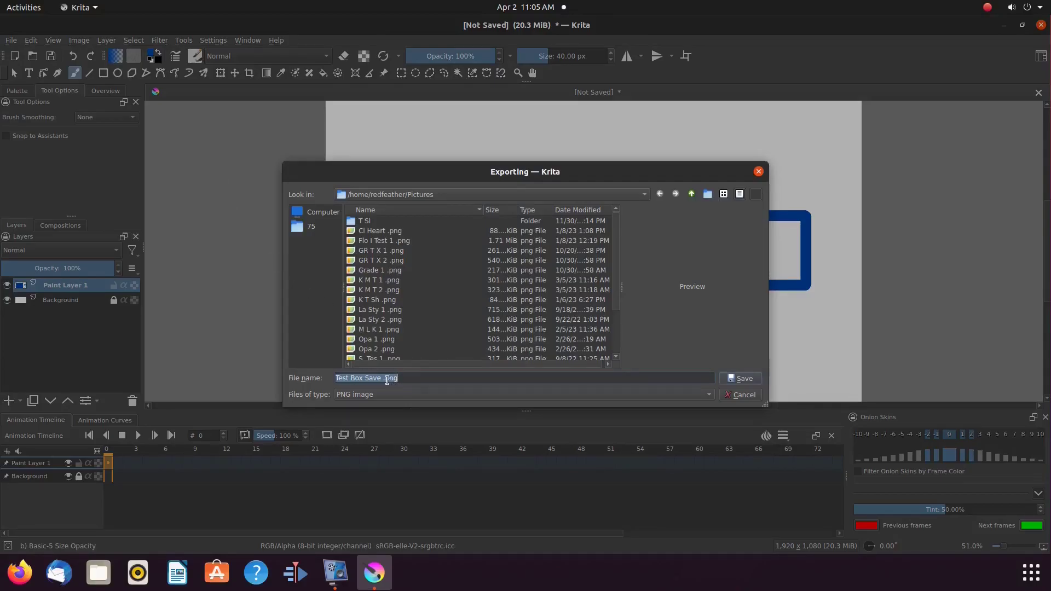
pyautogui.click(384, 378)
pyautogui.write('2')
pyautogui.click(743, 379)
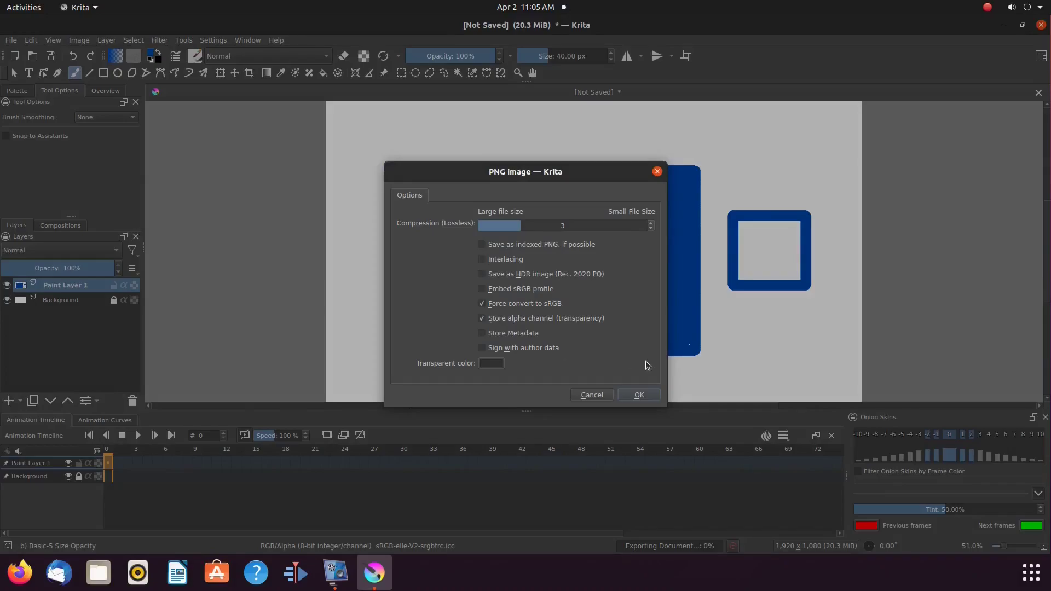
pyautogui.click(592, 394)
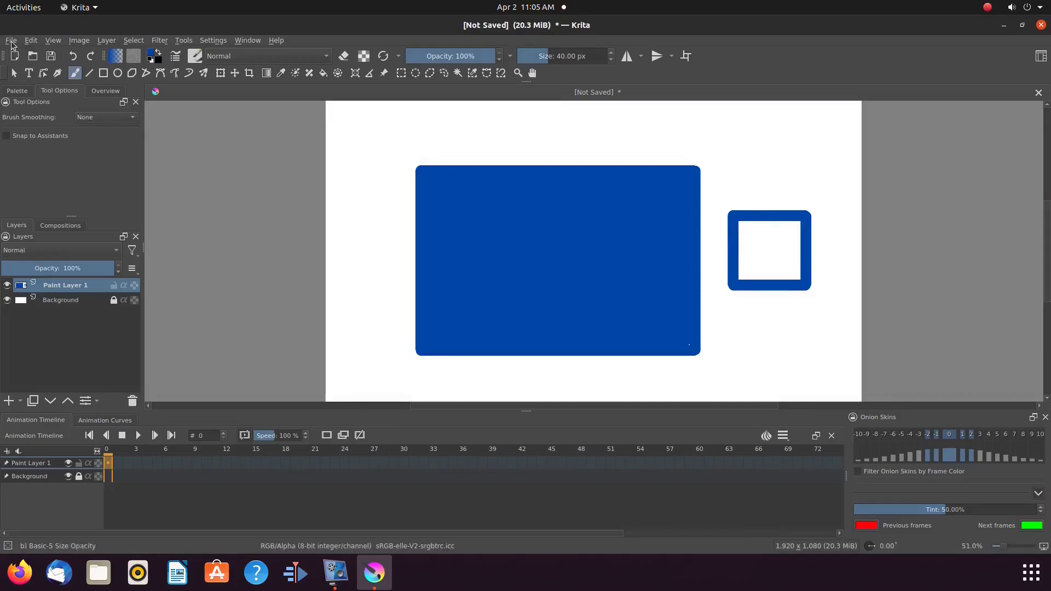
# Start an Advanced Export named 'Test Box Save 2 .png' and save it.
pyautogui.click(12, 41)
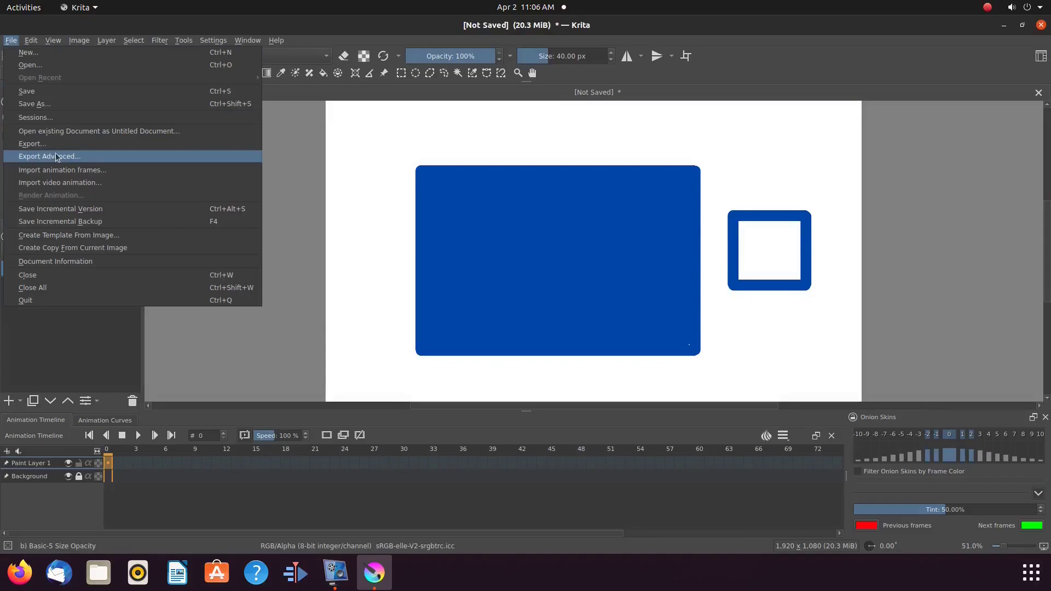
pyautogui.click(71, 160)
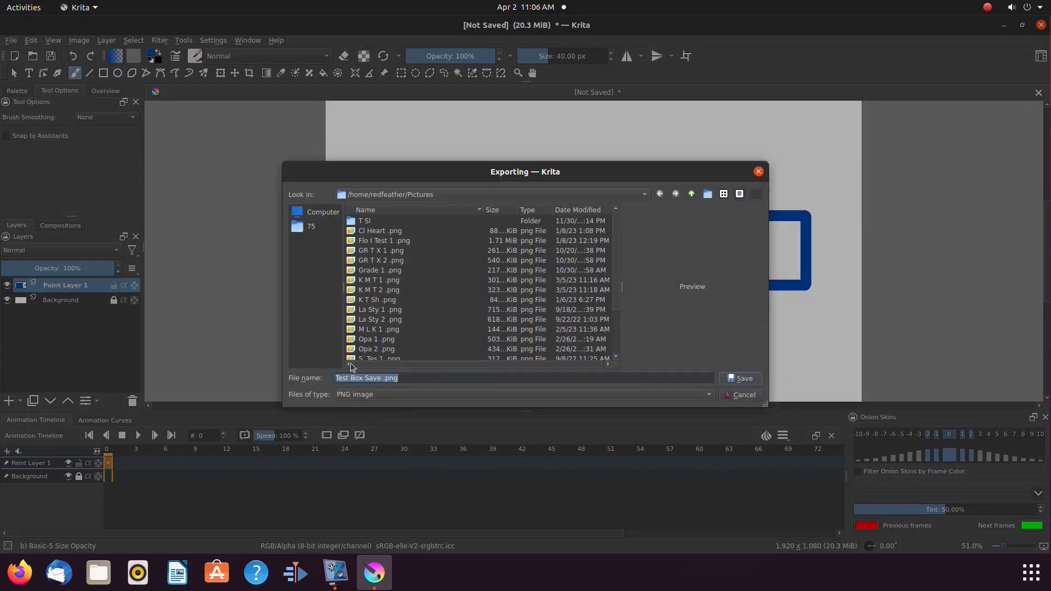
pyautogui.click(381, 378)
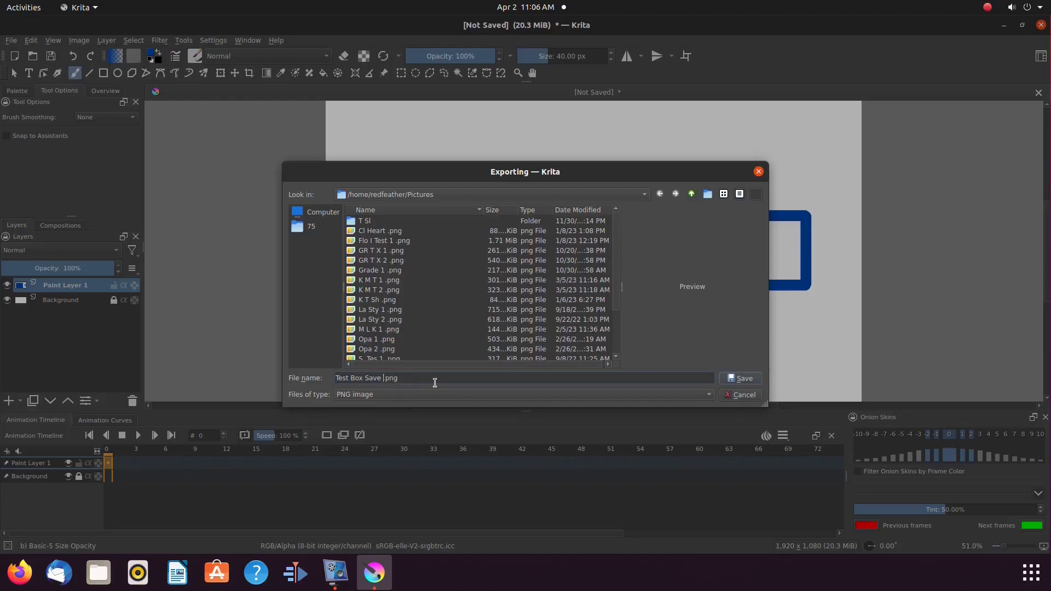
pyautogui.write('2')
pyautogui.click(743, 378)
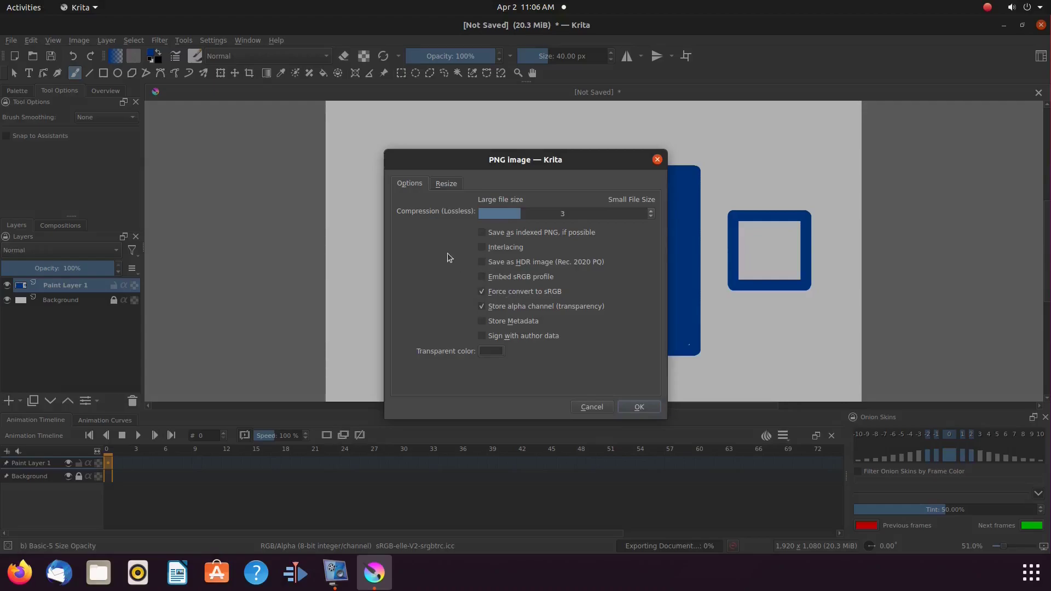
# Resize the export width from 1920 to 520 (height 293) and confirm the PNG export.
pyautogui.click(451, 189)
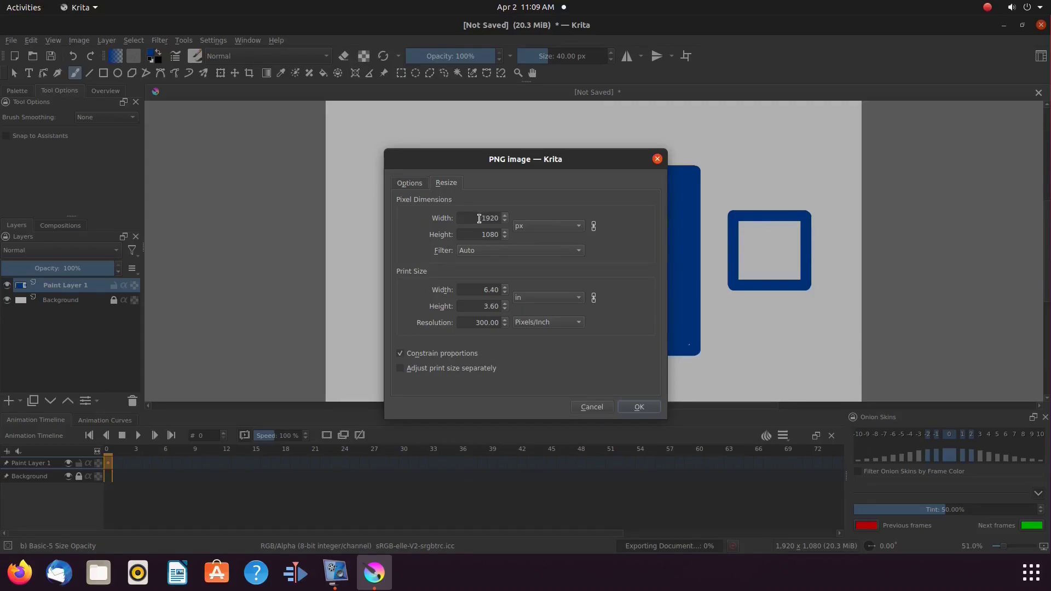
pyautogui.moveTo(480, 218); pyautogui.dragTo(499, 218)
pyautogui.write('520')
pyautogui.click(640, 408)
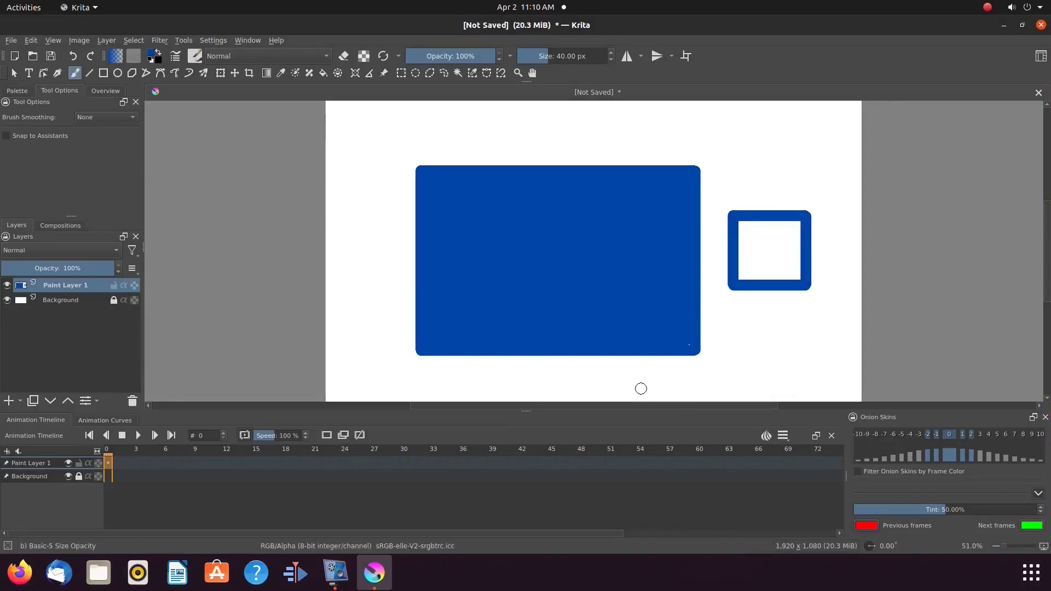
# Minimize Krita and open Test Box Save .png from the Pictures folder in Files.
pyautogui.click(1003, 26)
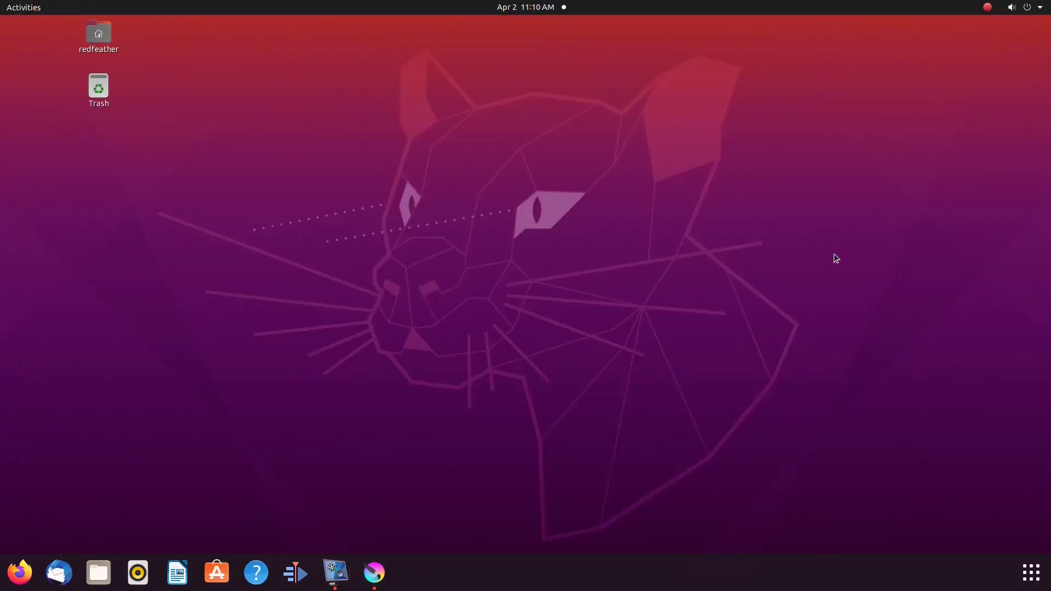
pyautogui.click(100, 574)
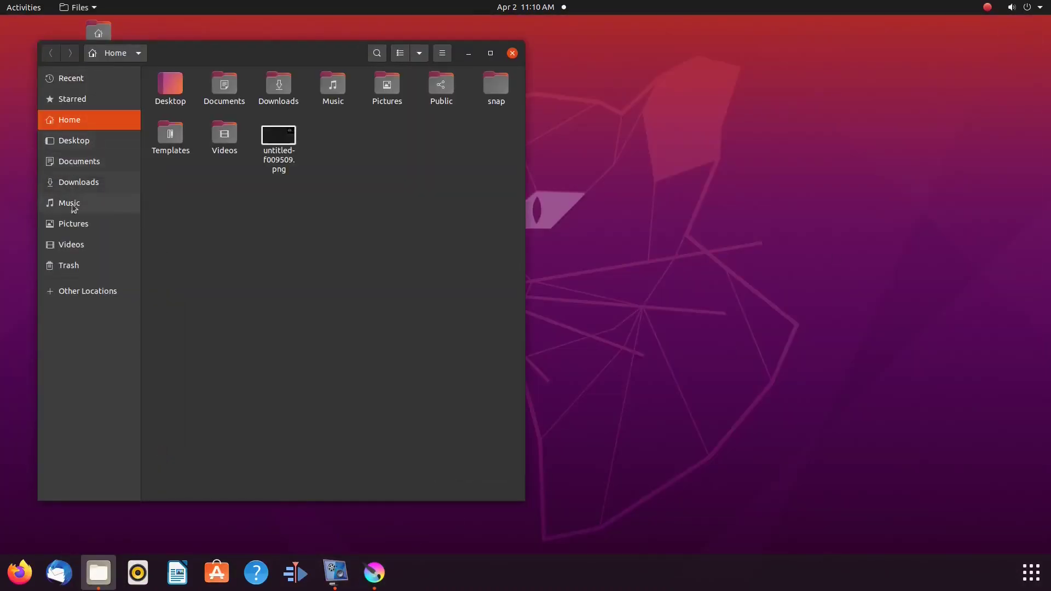
pyautogui.click(75, 223)
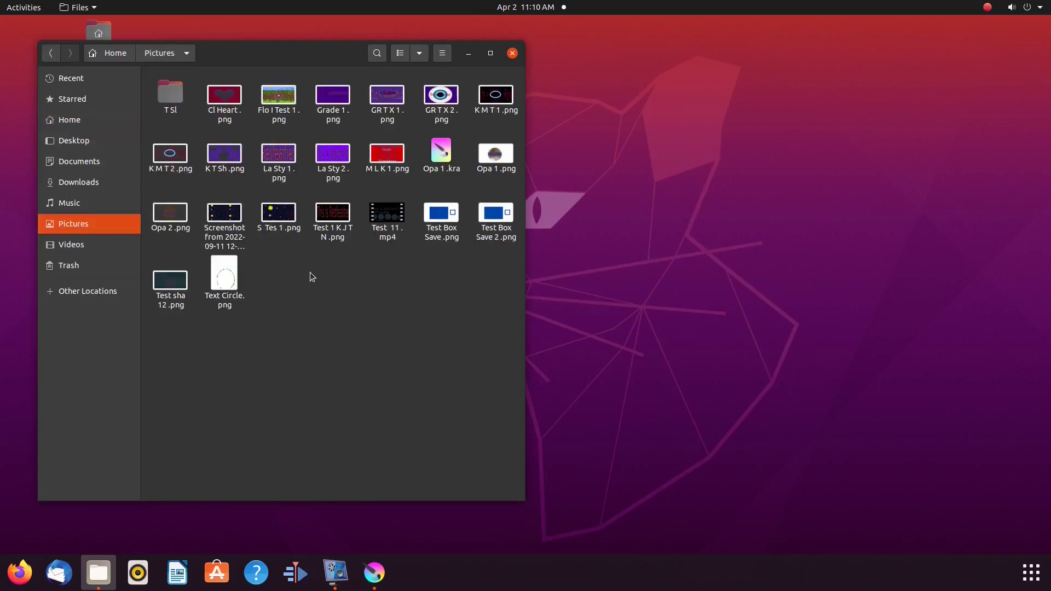
pyautogui.doubleClick(440, 218)
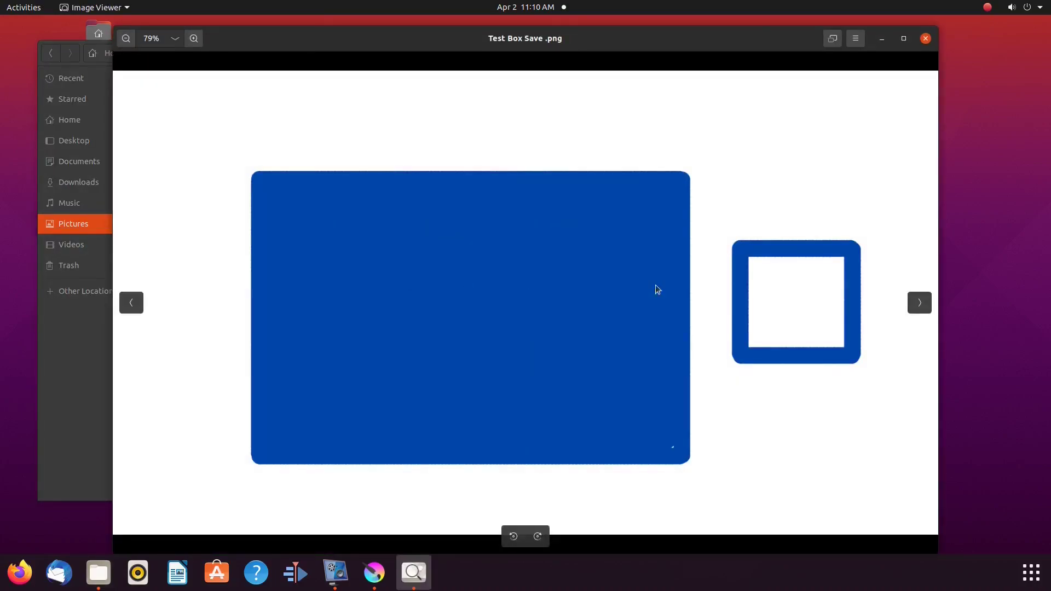
# Switch between Test Box Save .png and Test Box Save 2 .png, then close the viewer.
pyautogui.click(920, 303)
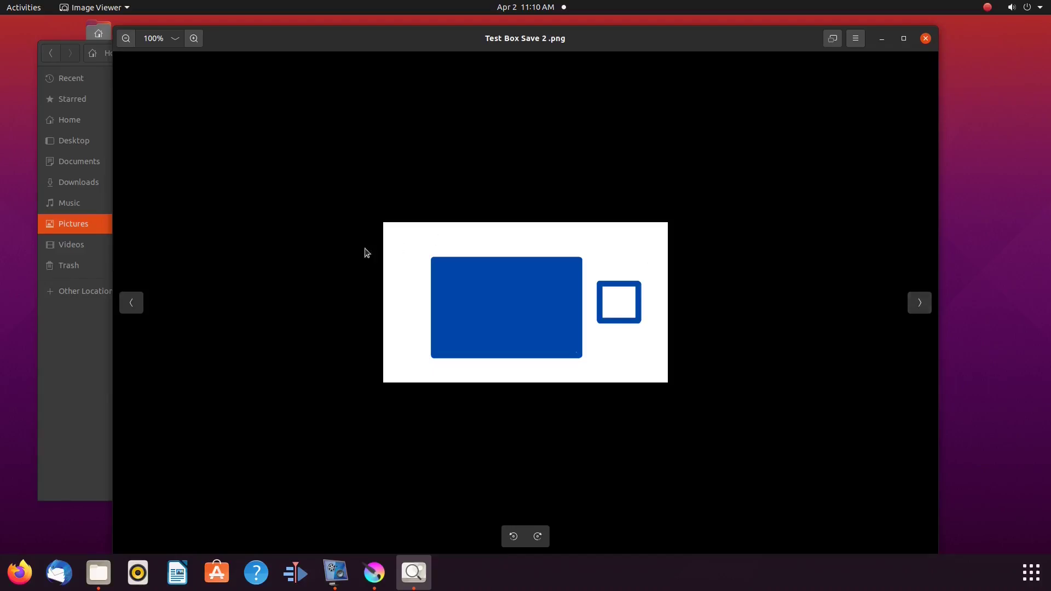
pyautogui.click(131, 303)
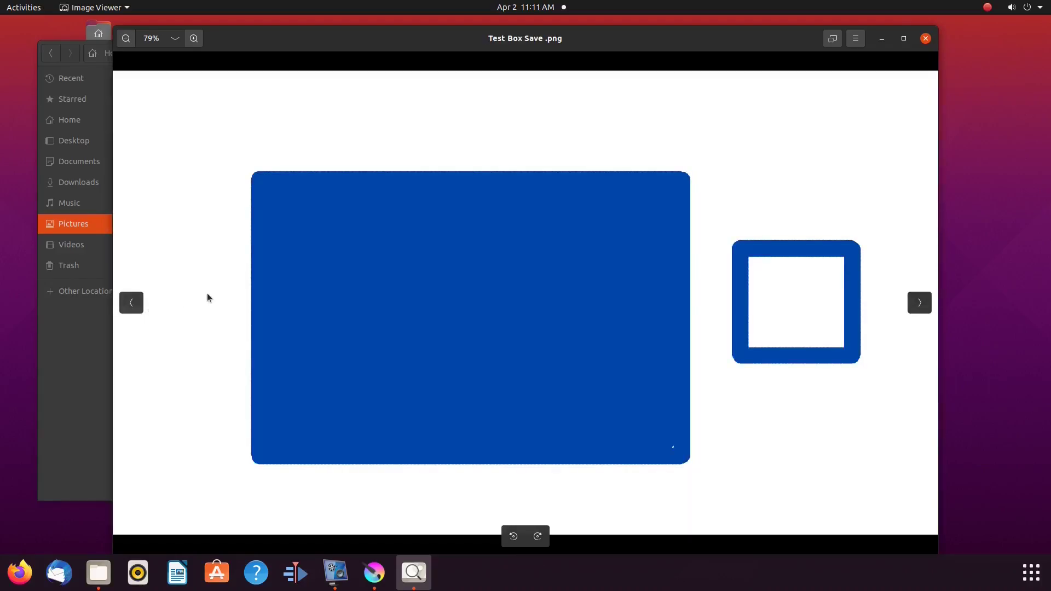
pyautogui.click(920, 303)
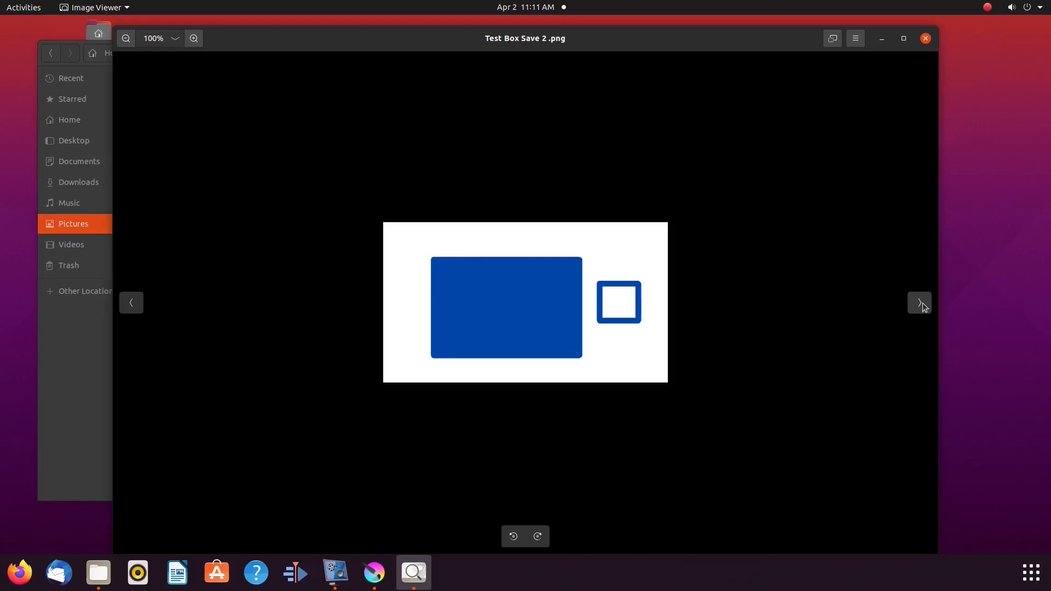
pyautogui.click(926, 38)
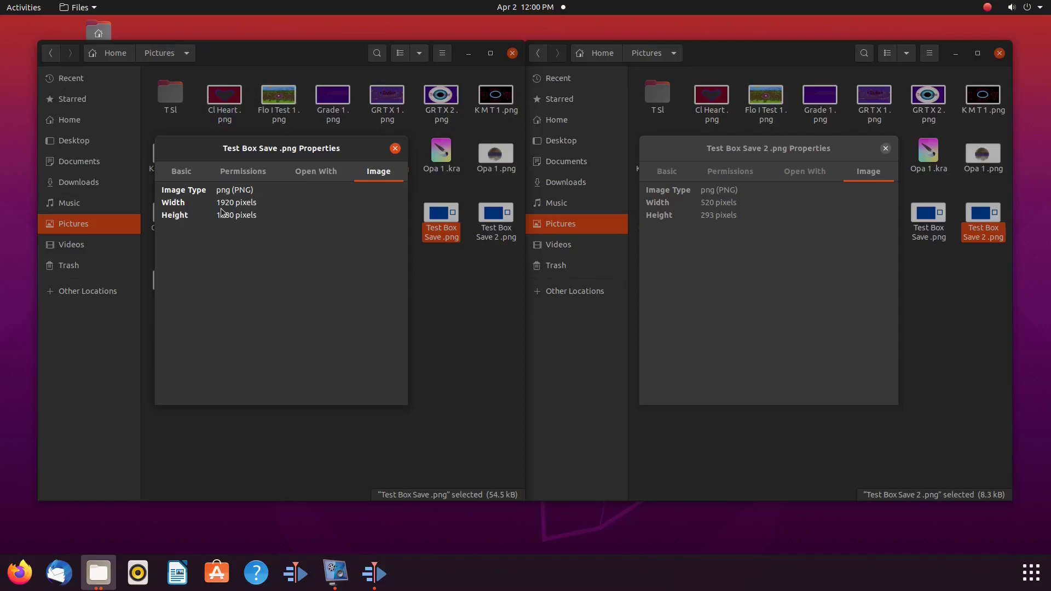
# Bring Test Box Save 2 .png's properties window, showing 520 × 293, into focus.
pyautogui.click(806, 300)
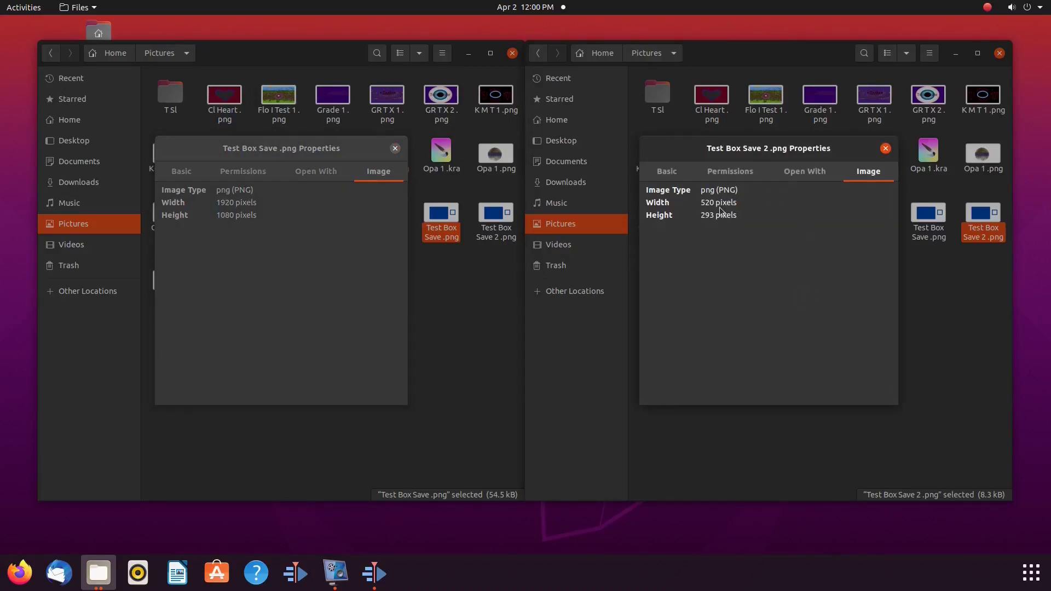